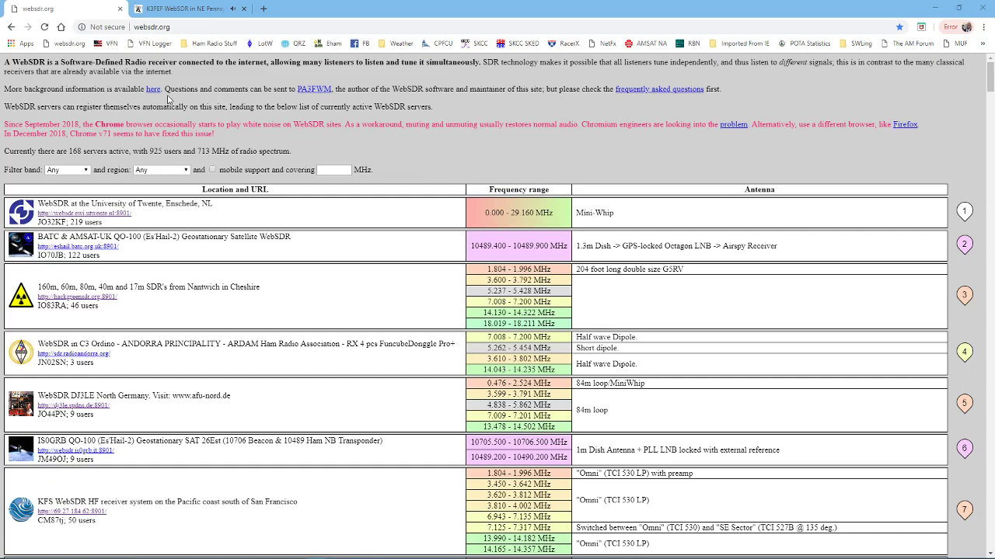
Scroll to the bottom of websdr.org and zoom the server map in on the North Atlantic.
click(186, 29)
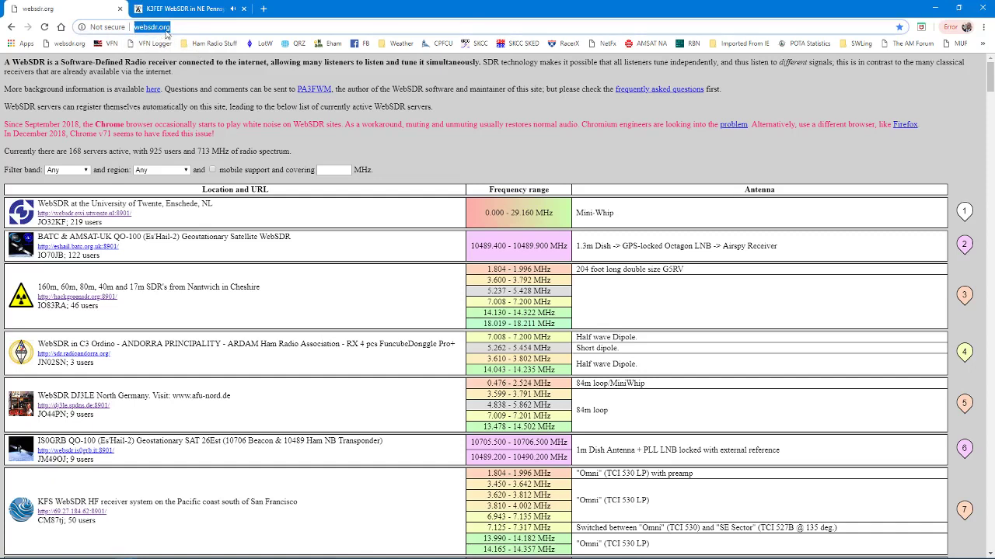
click(221, 75)
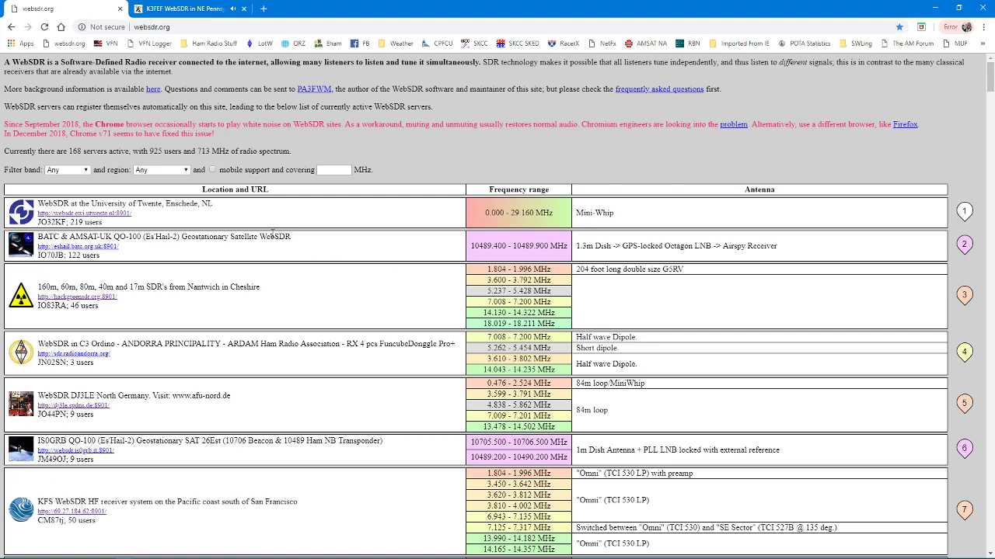
scroll(201, 357, down, 1)
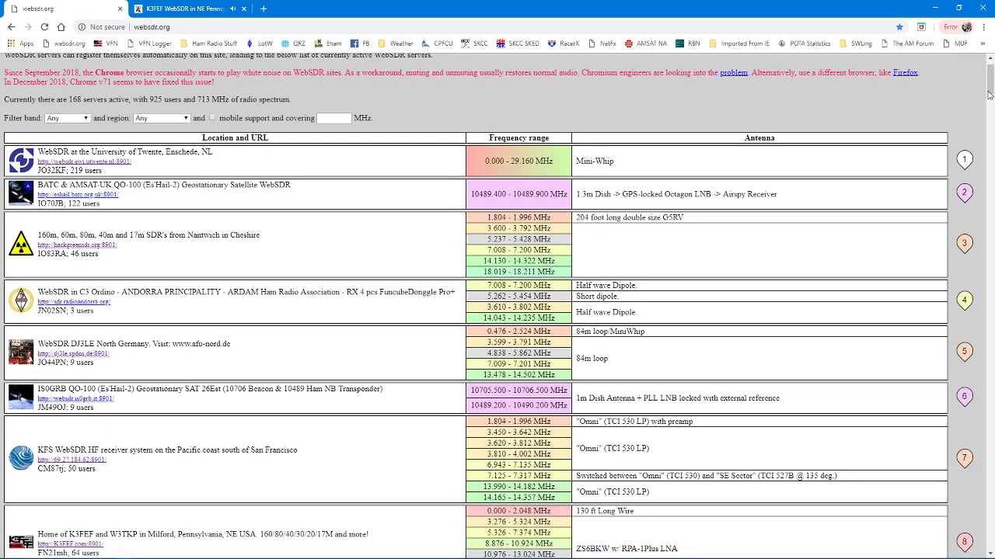
drag(992, 89, 990, 528)
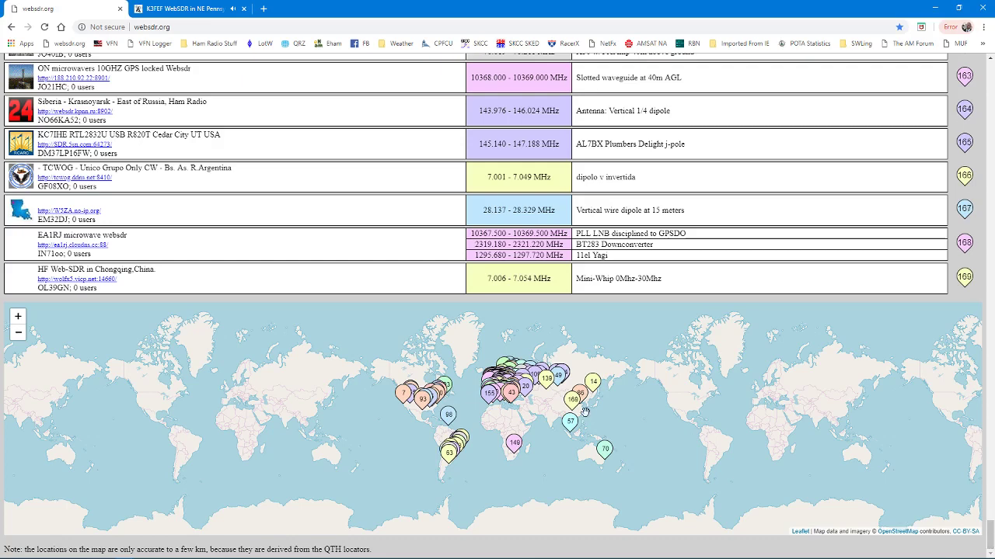
scroll(561, 405, up, 1)
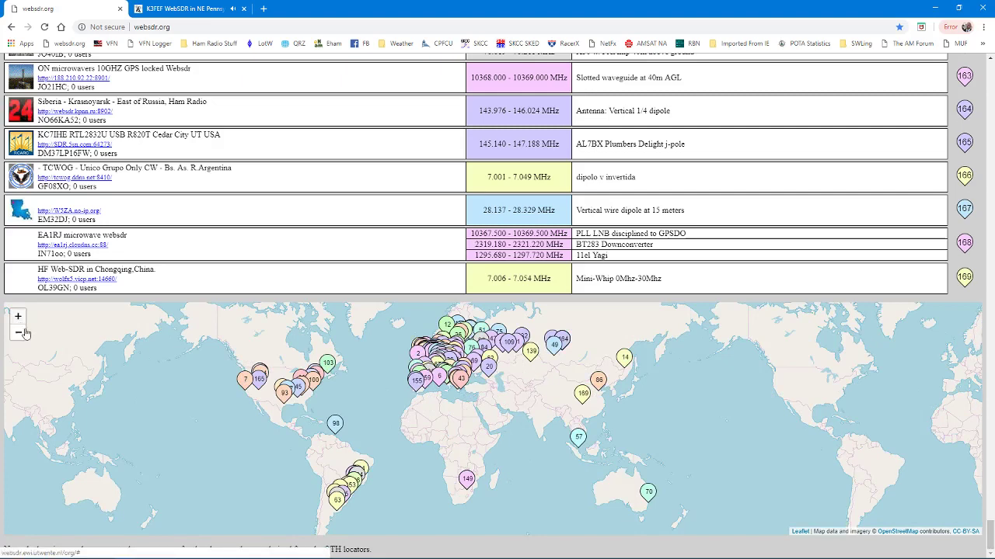
scroll(256, 334, up, 1)
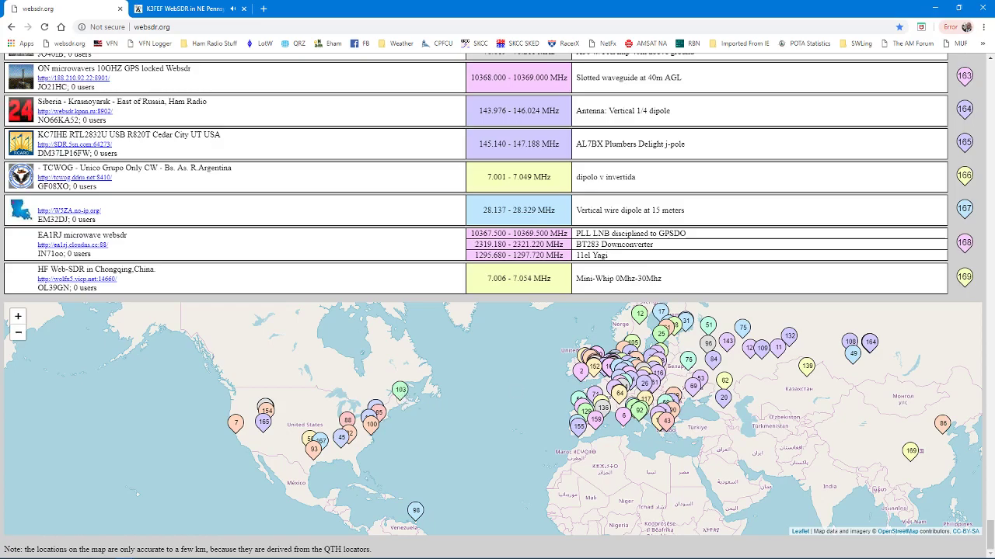
Scroll back to the top of websdr.org, showing the 169-server summary and filter dropdowns.
drag(990, 534, 991, 385)
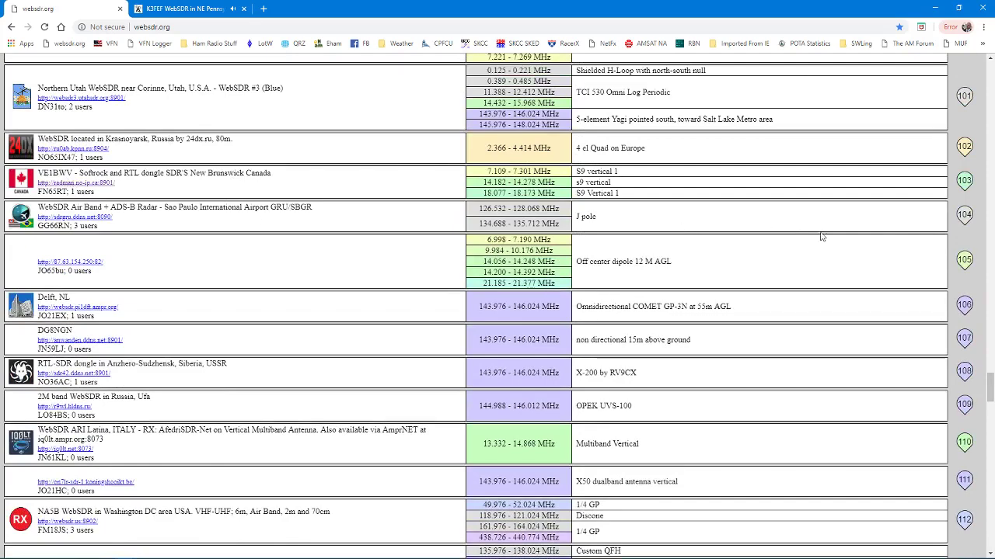
drag(991, 392, 990, 78)
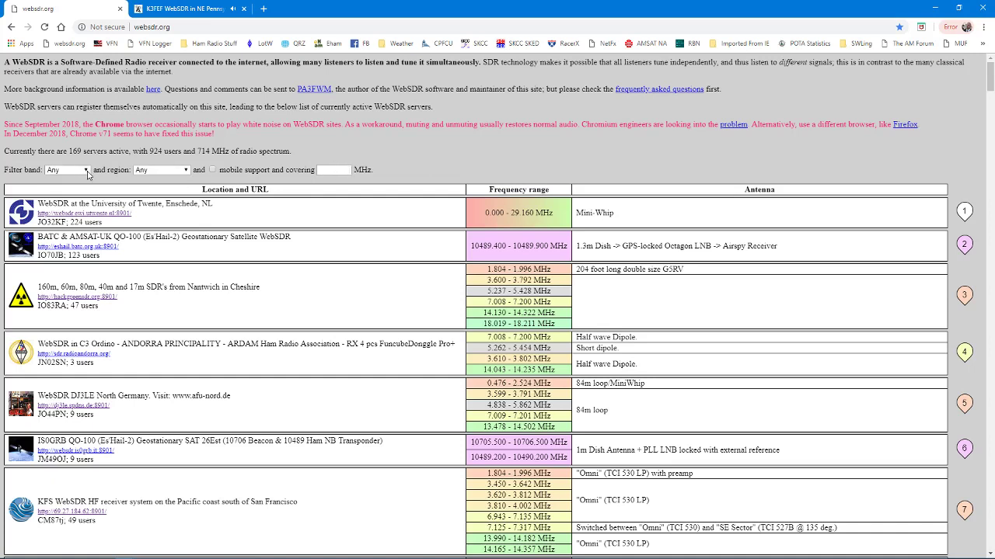
Filter the server list to the 80m band and the North America region.
click(86, 172)
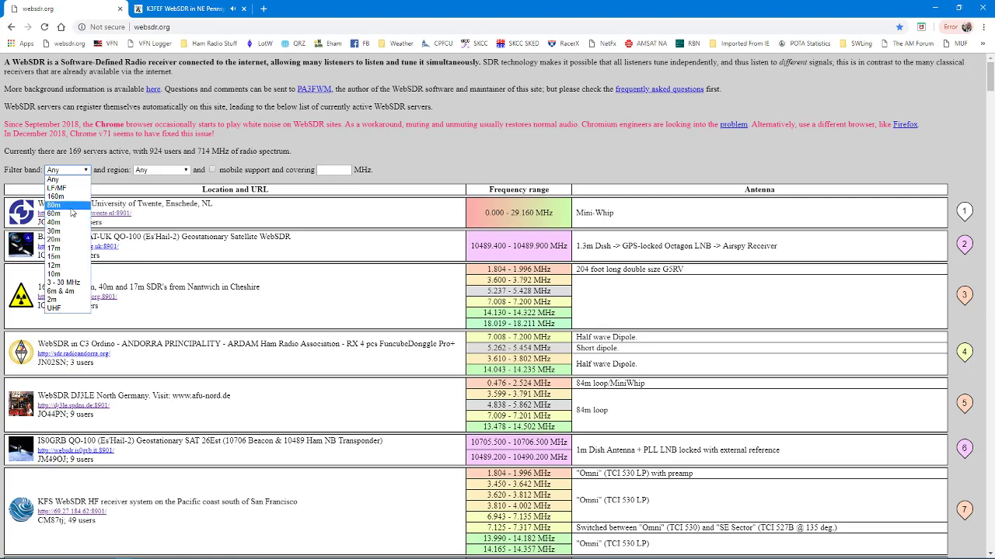
click(71, 205)
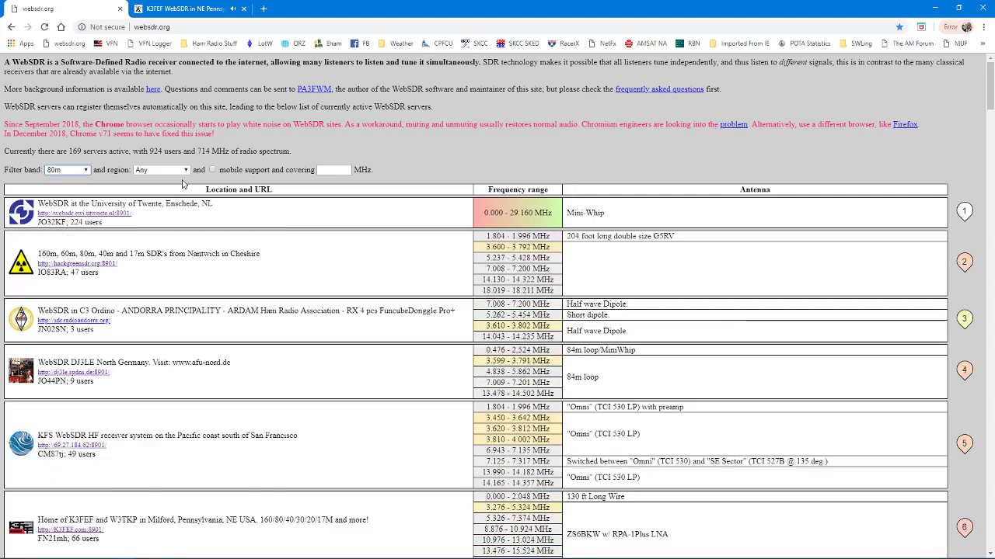
click(187, 172)
click(173, 200)
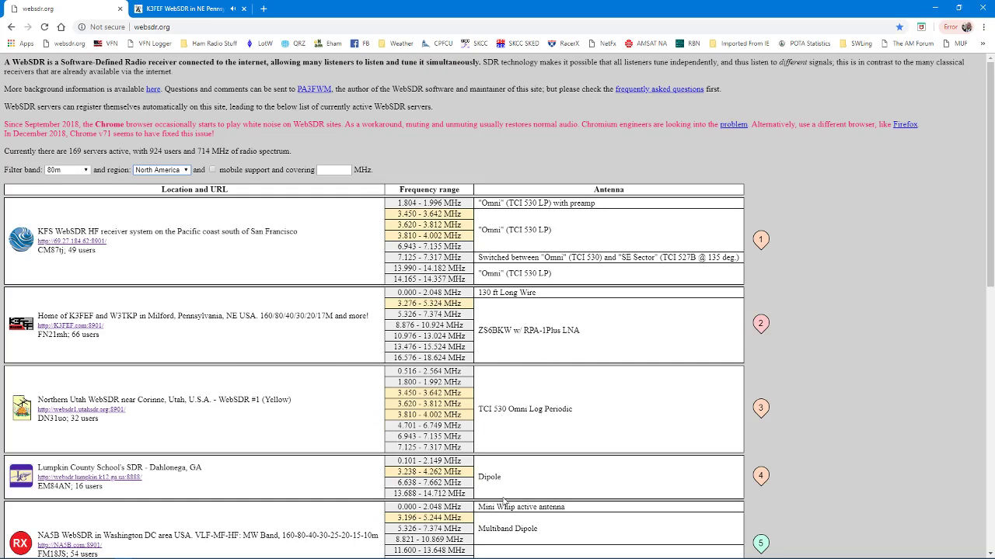
scroll(532, 428, down, 3)
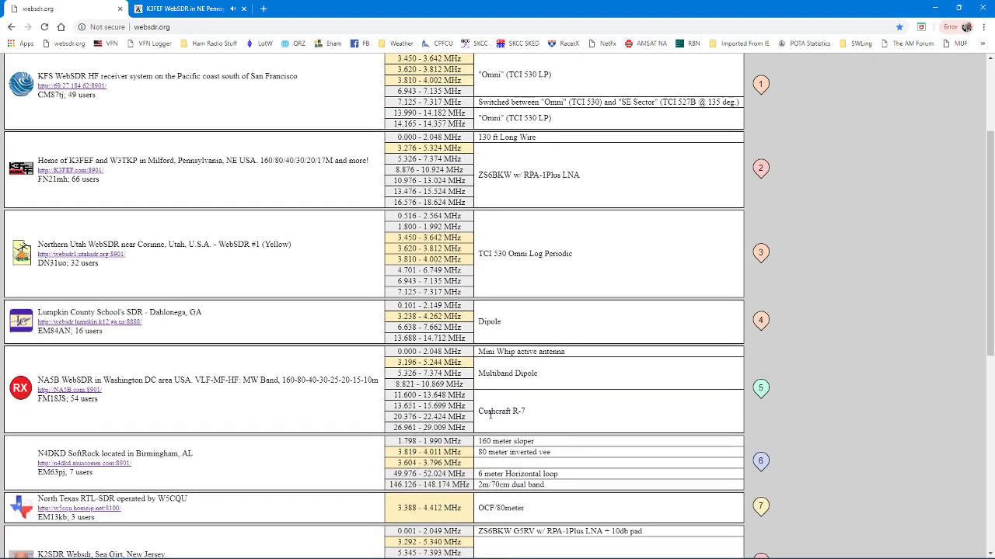
scroll(520, 420, up, 2)
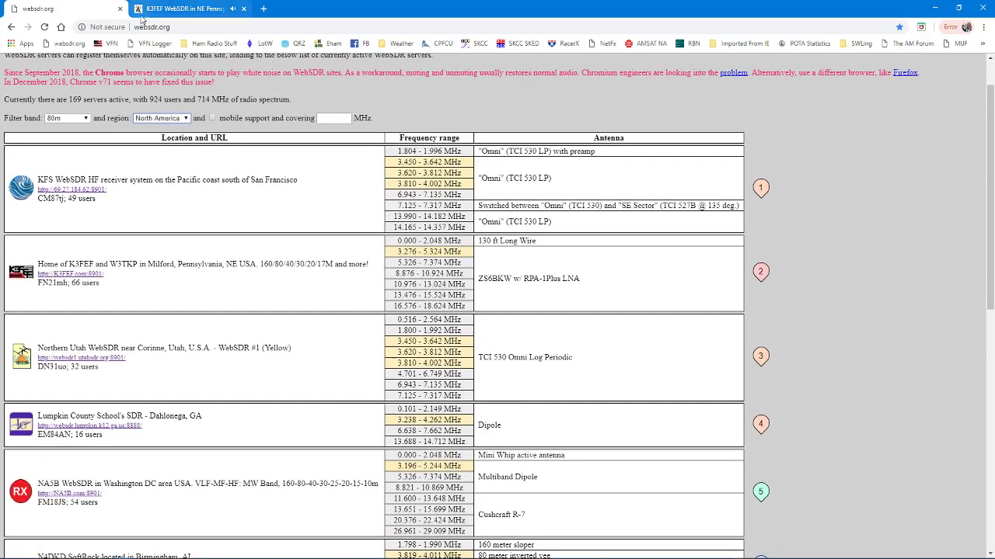
View the K3FEF receiver tab on 80m, then return to the websdr.org server list.
click(167, 9)
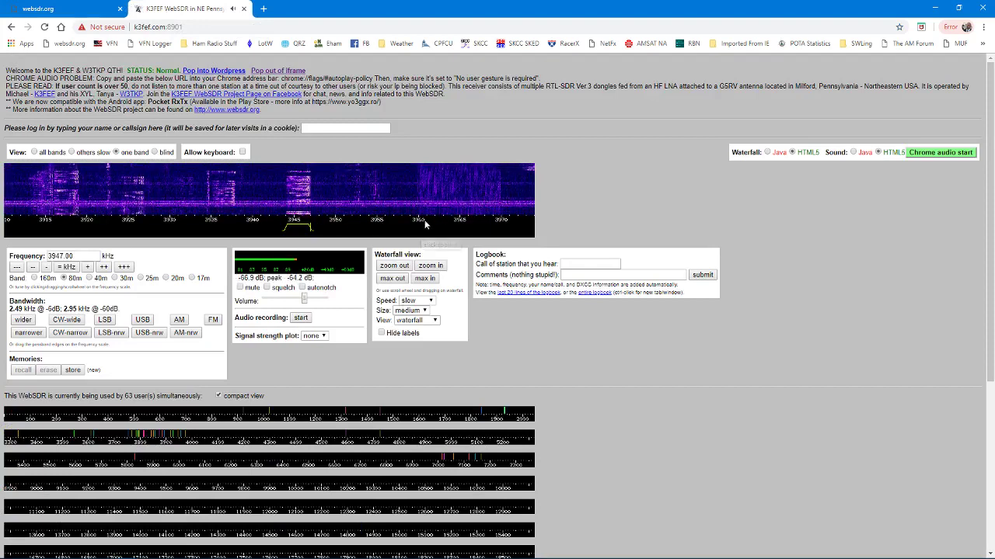
click(38, 8)
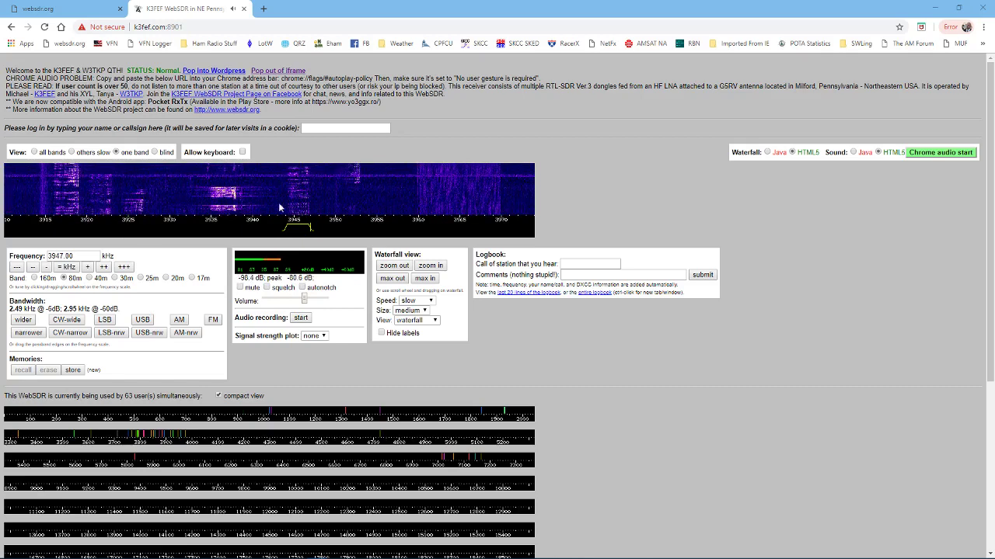
Zoom the waterfall to a few-kHz close-up around 3947 kHz, pan it, and select the frequency value.
scroll(282, 193, down, 2)
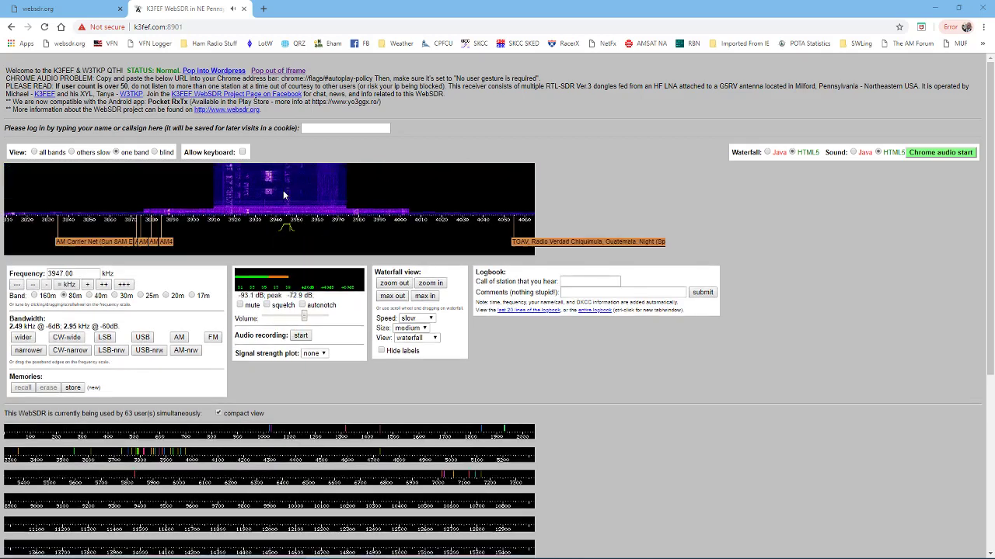
scroll(284, 194, down, 2)
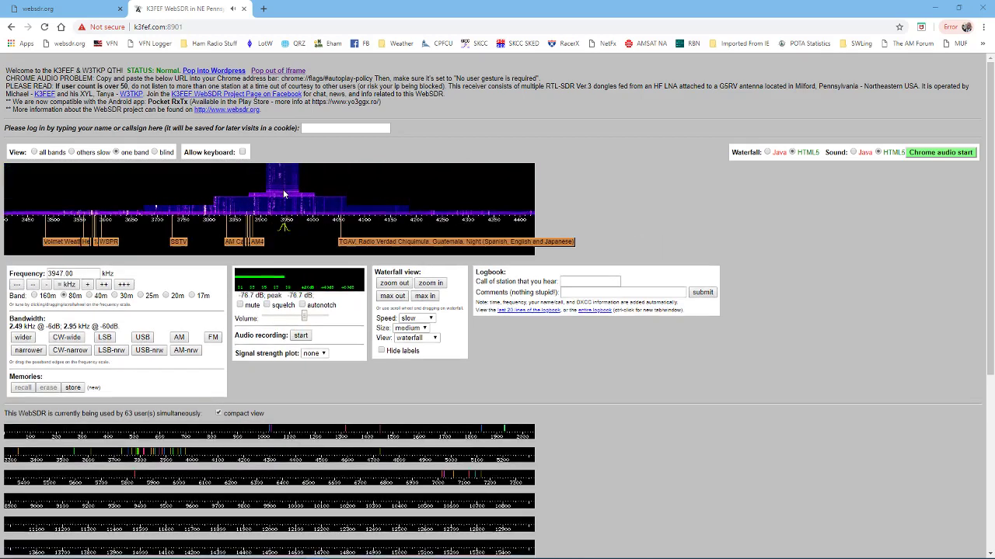
scroll(284, 194, down, 1)
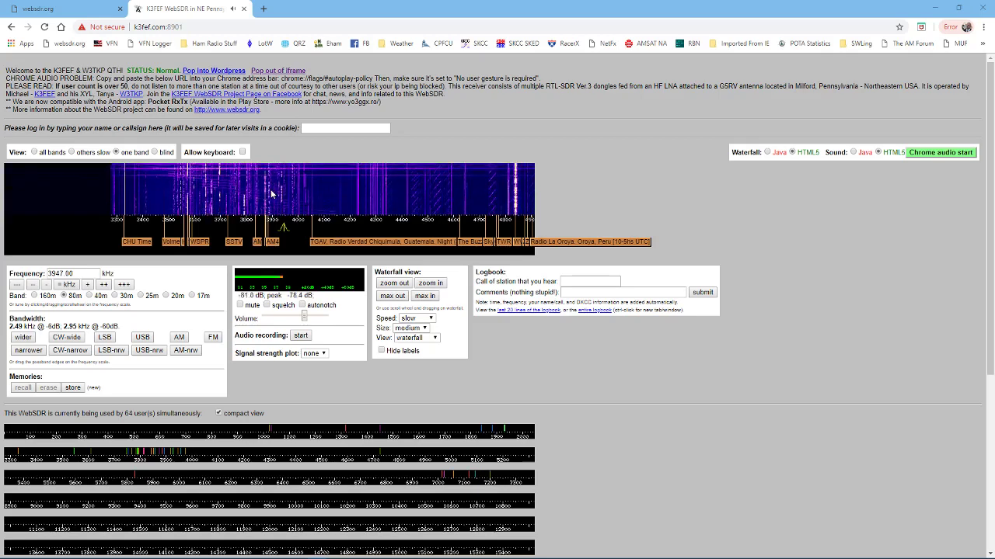
scroll(272, 193, up, 2)
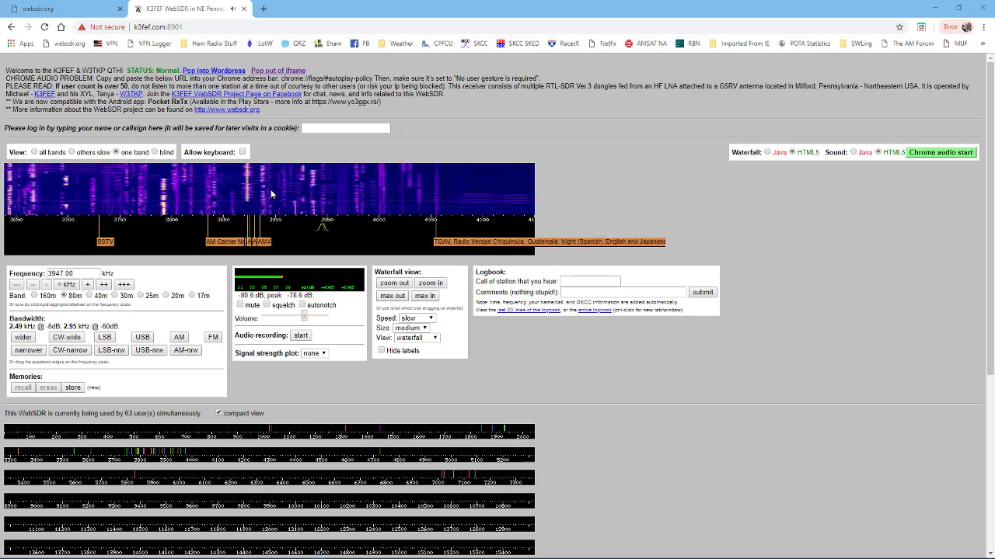
scroll(271, 189, up, 2)
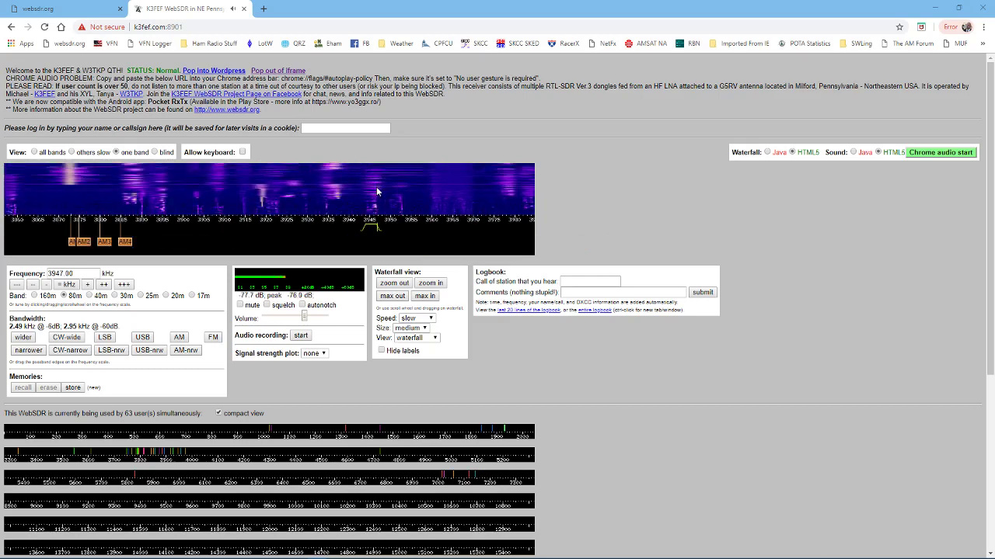
scroll(376, 187, up, 1)
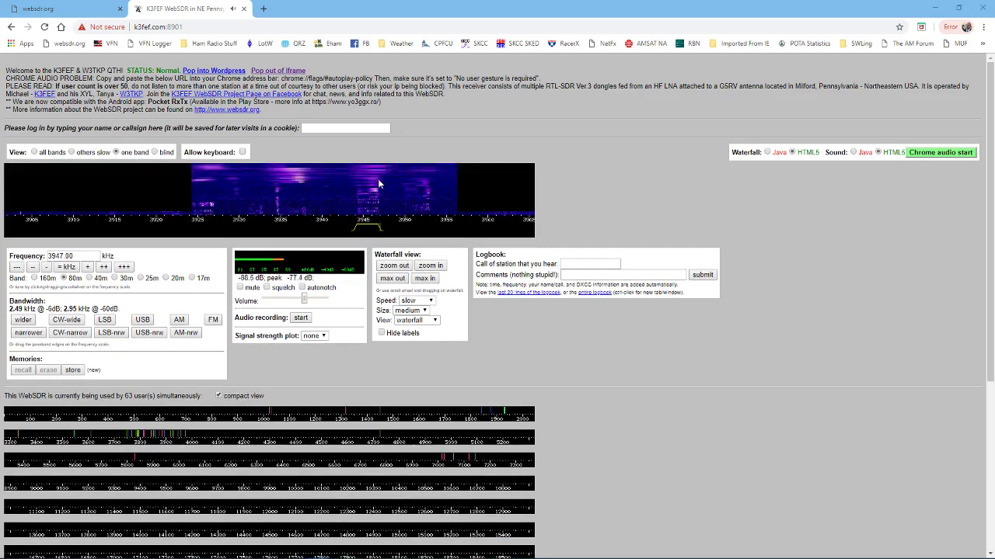
scroll(379, 183, up, 1)
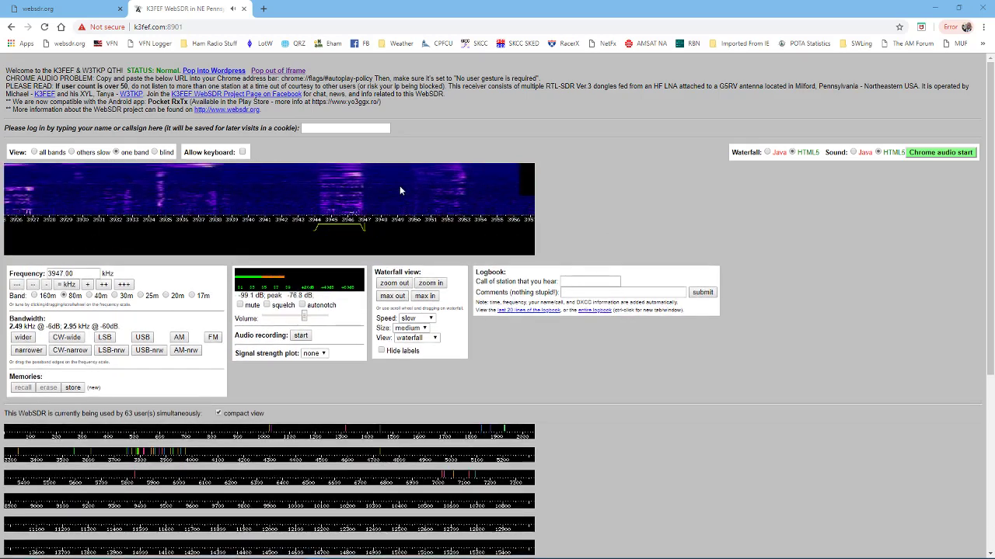
drag(399, 190, 342, 186)
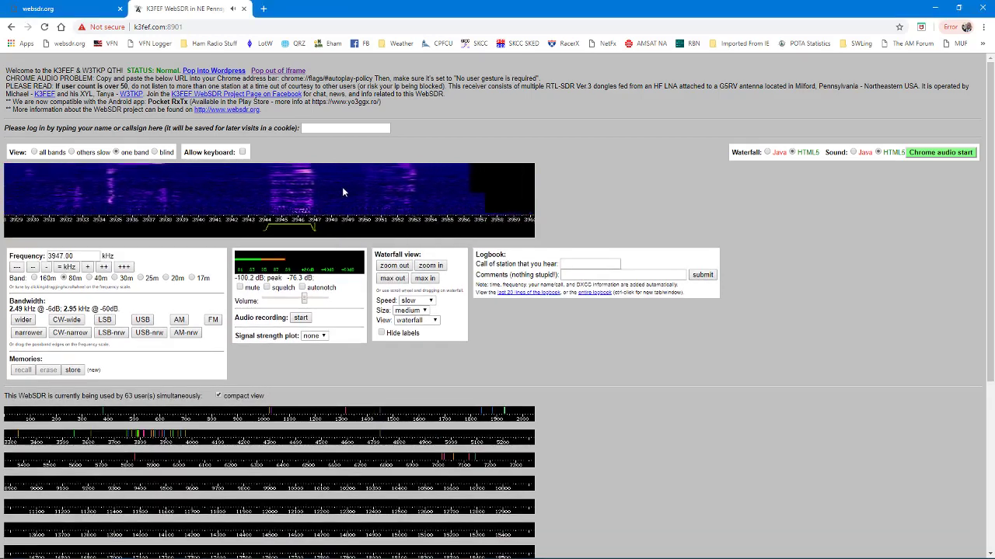
double_click(80, 257)
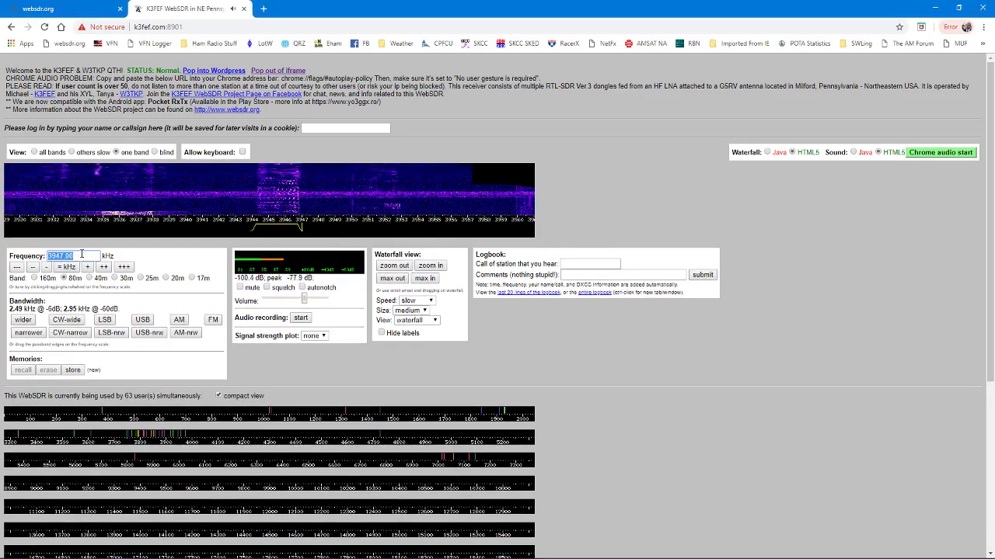
Leave the frequency field and nudge the 80m receive frequency up one small step.
click(171, 262)
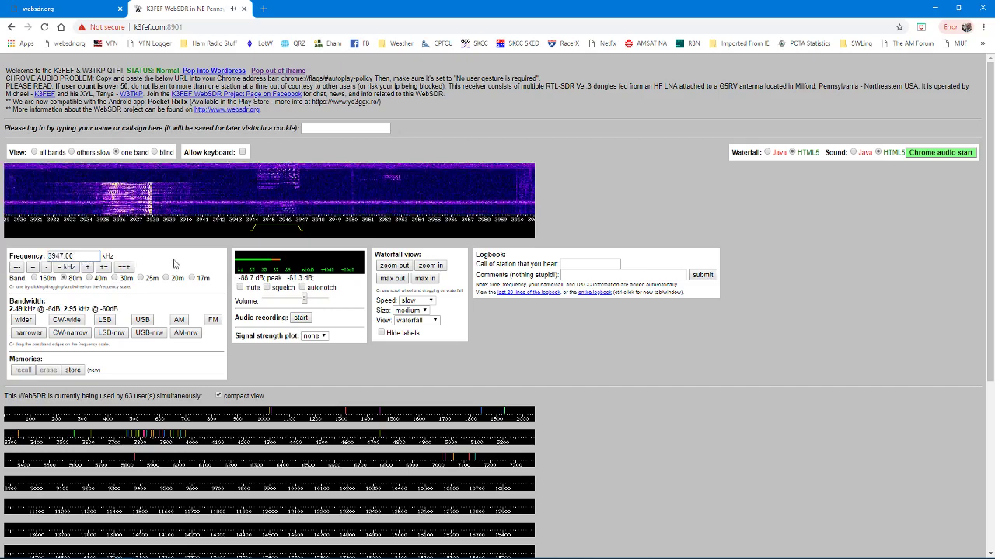
click(88, 268)
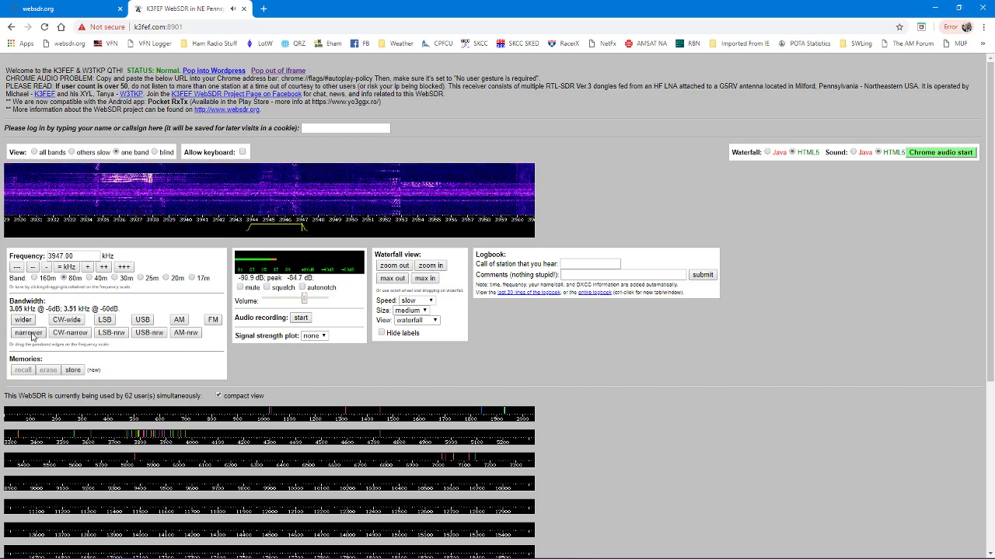
Adjust the bandwidth narrower then wider to 2.99 kHz at -6 dB and 3.45 kHz at -60 dB.
click(31, 335)
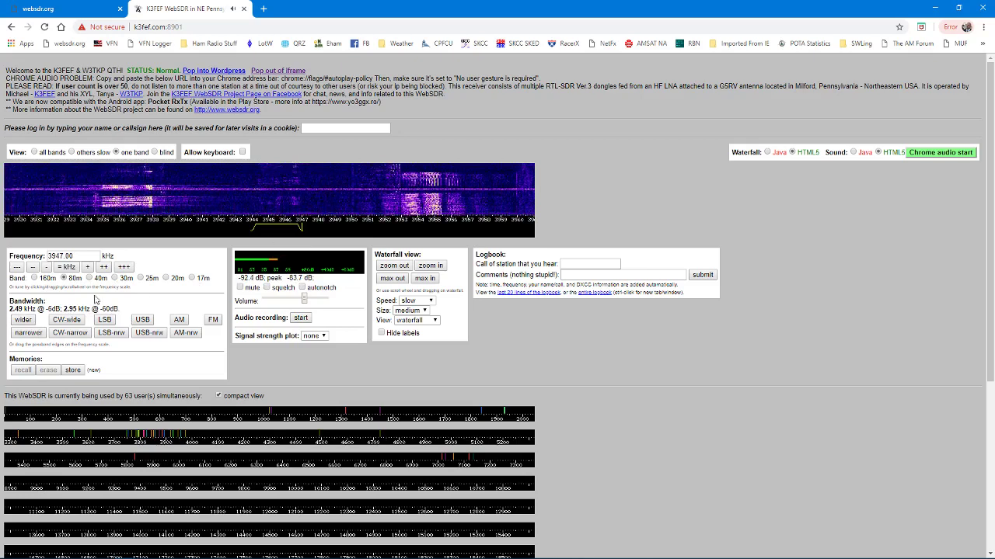
click(31, 321)
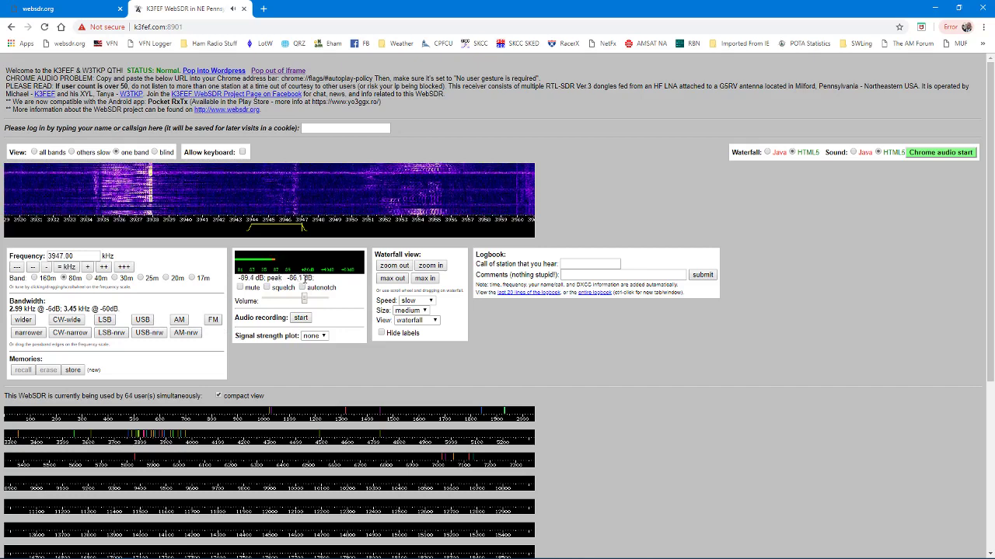
Turn the volume slider down slightly.
mouse_move(305, 301)
mouse_down()
mouse_move(278, 302)
mouse_move(299, 304)
mouse_up()
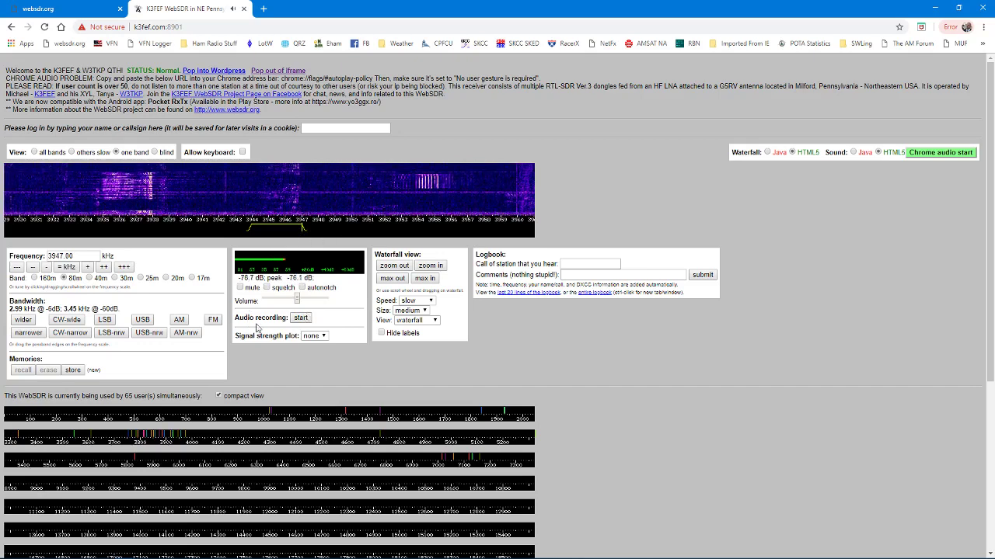
Record a few seconds of the received 80m audio, starting and then stopping the recording.
drag(236, 319, 303, 323)
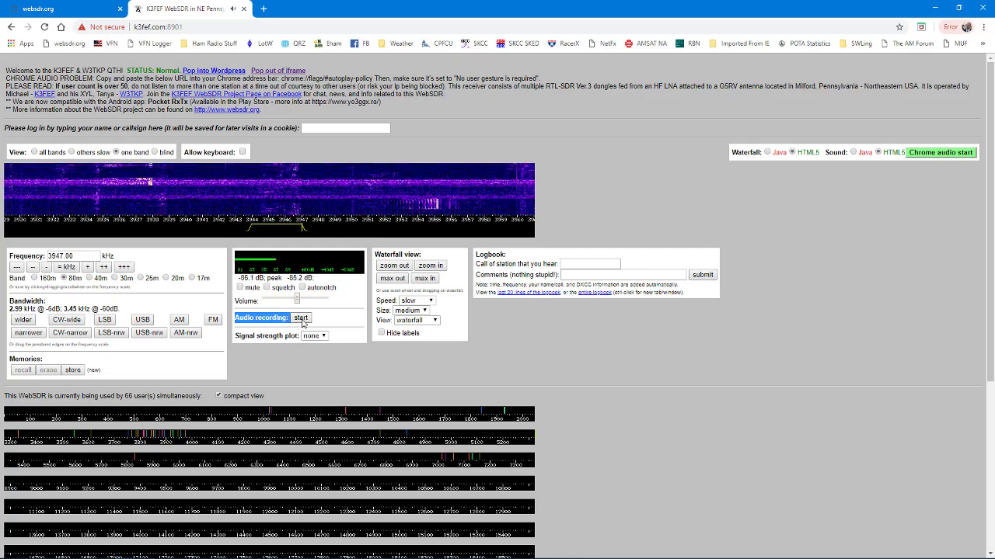
click(302, 320)
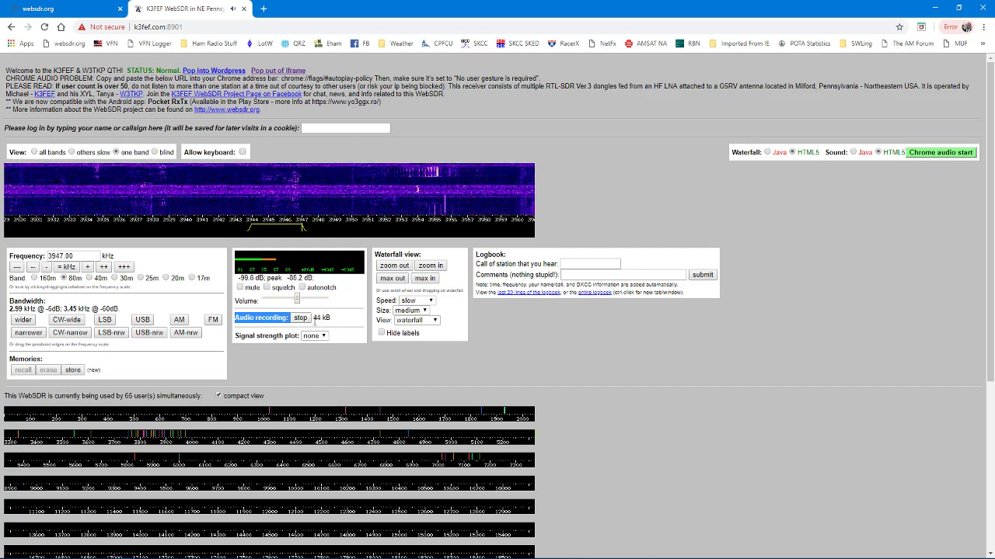
click(309, 320)
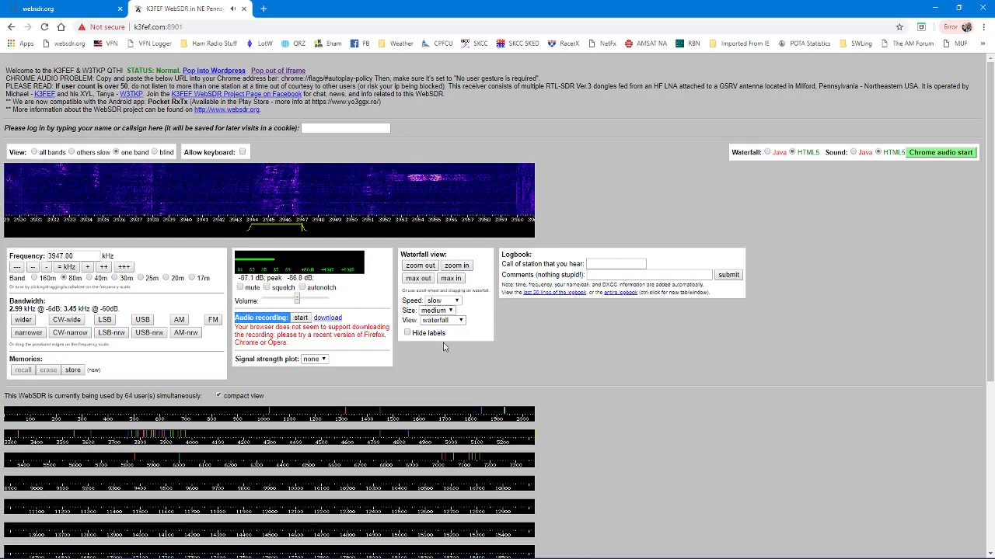
scroll(431, 389, down, 2)
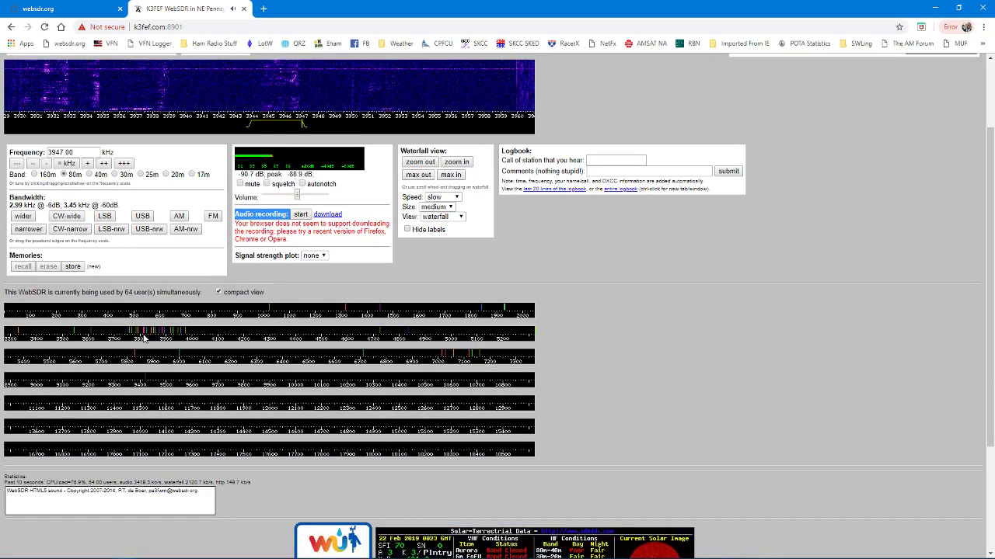
scroll(330, 303, up, 1)
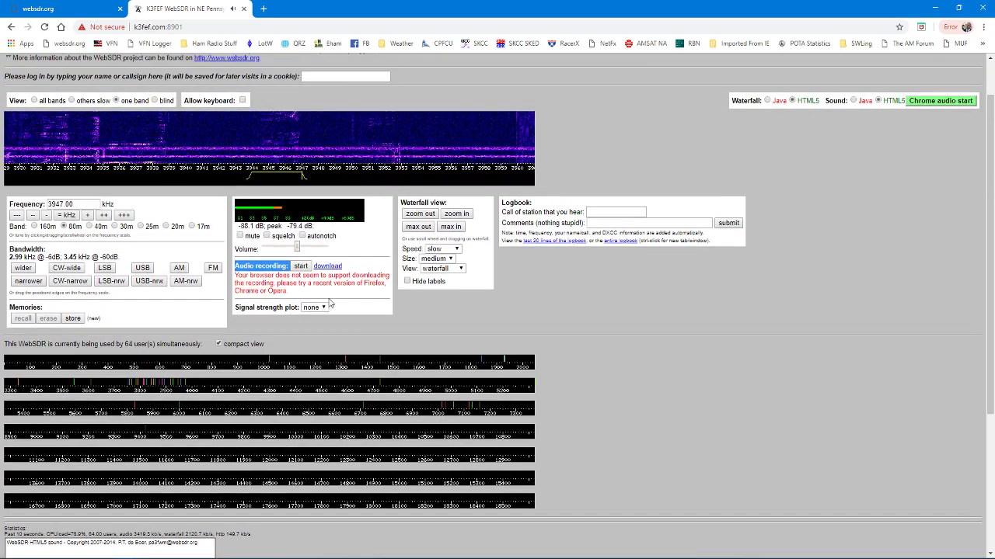
scroll(278, 133, down, 3)
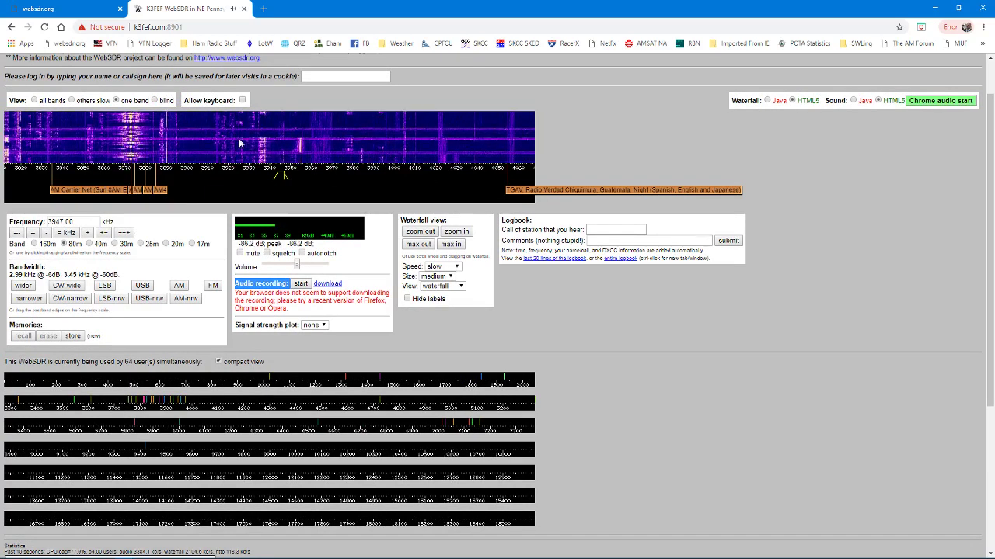
scroll(281, 137, up, 3)
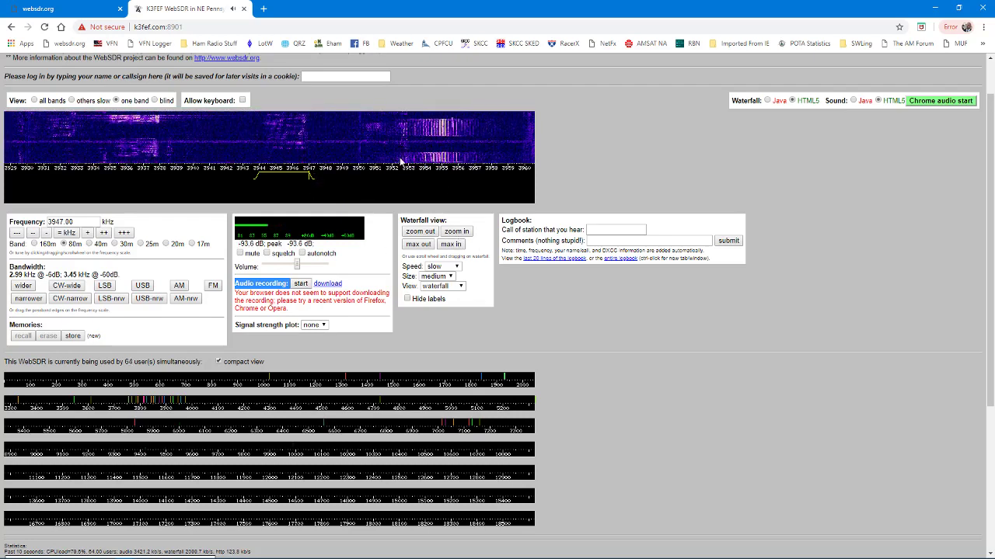
Fine-tune the passband slightly lower on the waterfall, keeping it near 3947.00 kHz.
mouse_move(290, 178)
mouse_down()
mouse_move(244, 178)
mouse_move(409, 171)
mouse_move(395, 169)
mouse_move(360, 178)
mouse_move(380, 179)
mouse_move(344, 173)
mouse_move(410, 180)
mouse_move(293, 180)
mouse_up()
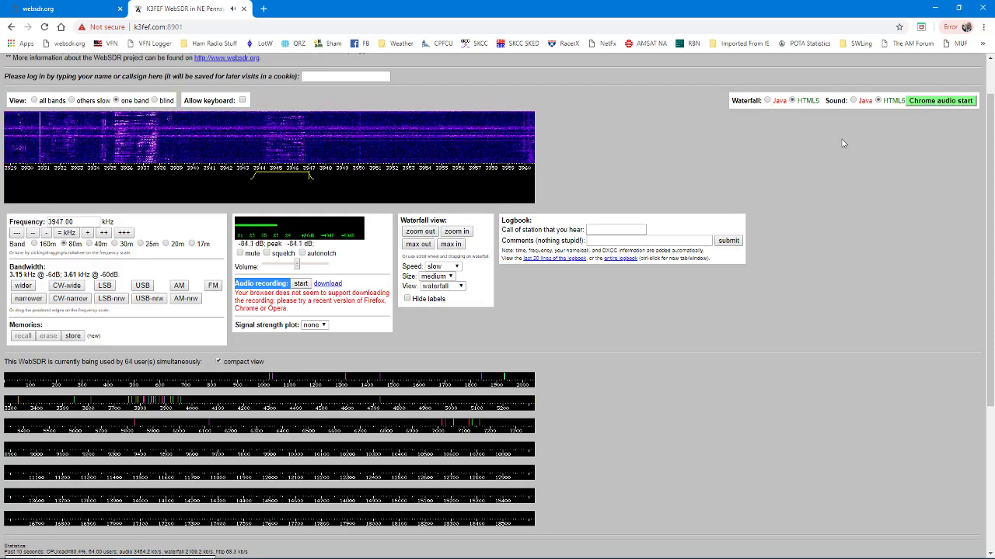
Raise the K3FEF receiver's listening volume using the Volume slider.
scroll(627, 187, up, 1)
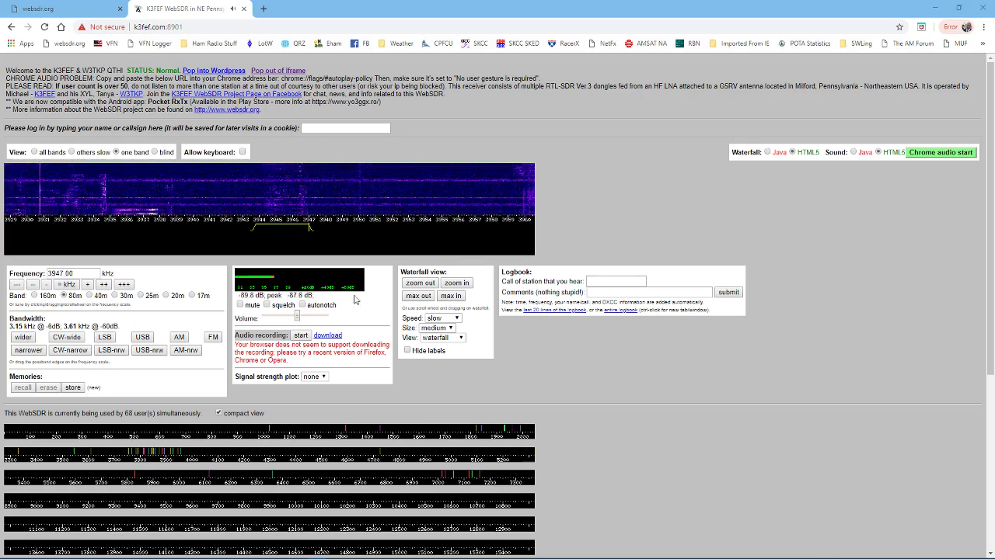
drag(295, 316, 313, 317)
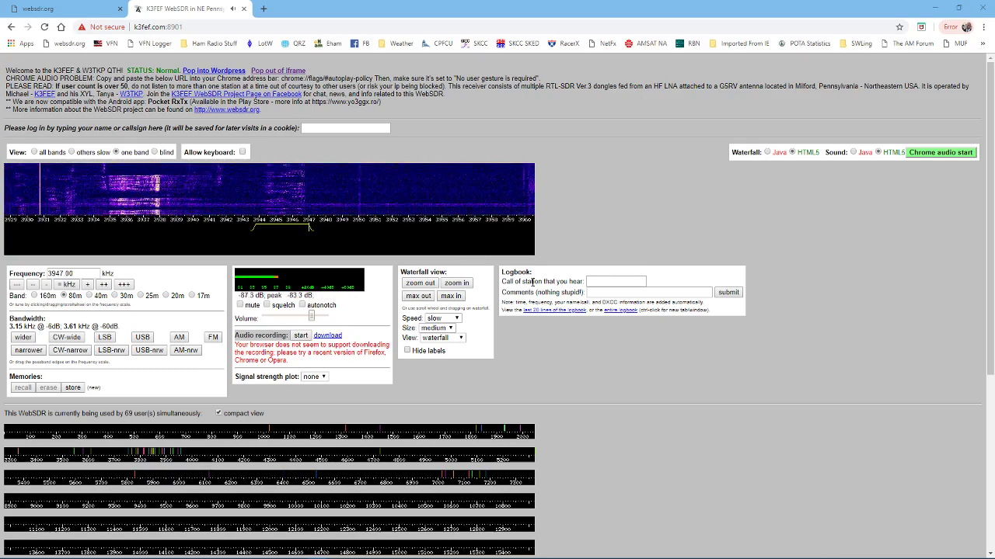
On the websdr.org directory, set the region filter to Europe.
click(50, 7)
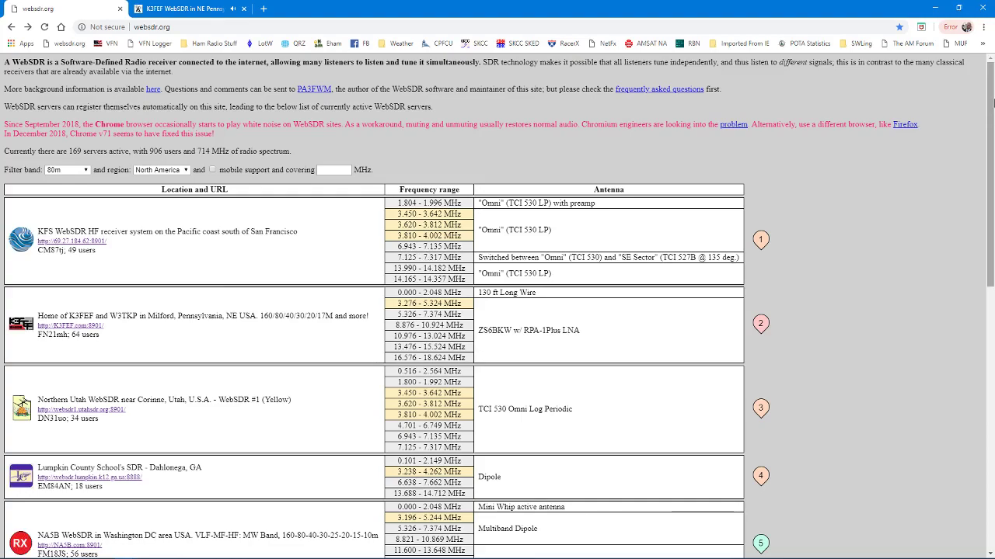
drag(992, 101, 992, 367)
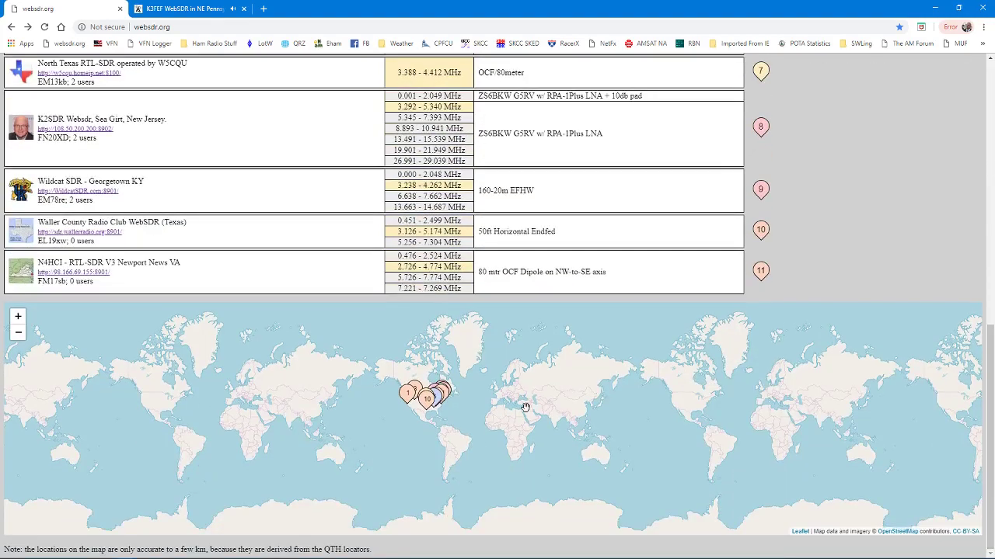
scroll(525, 406, up, 2)
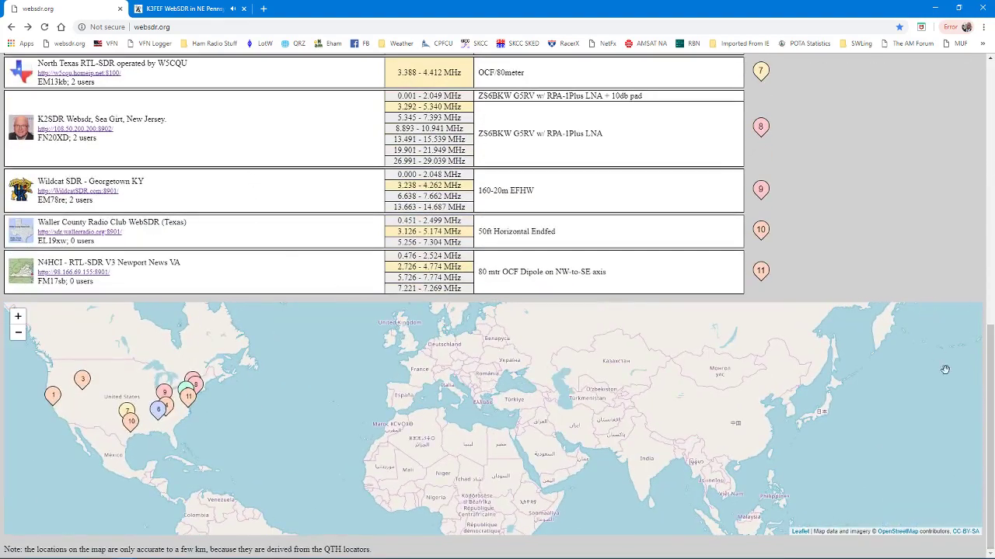
drag(991, 437, 990, 174)
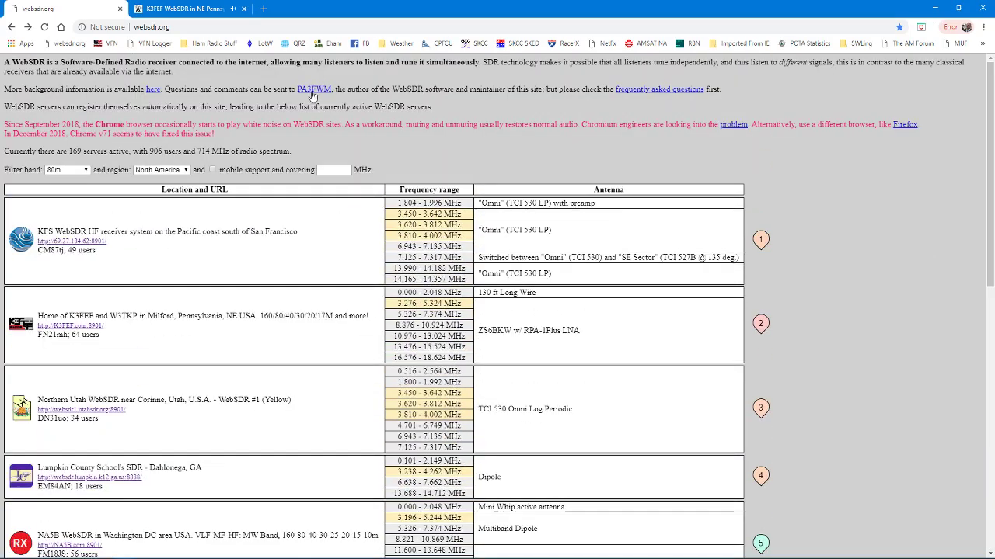
click(179, 169)
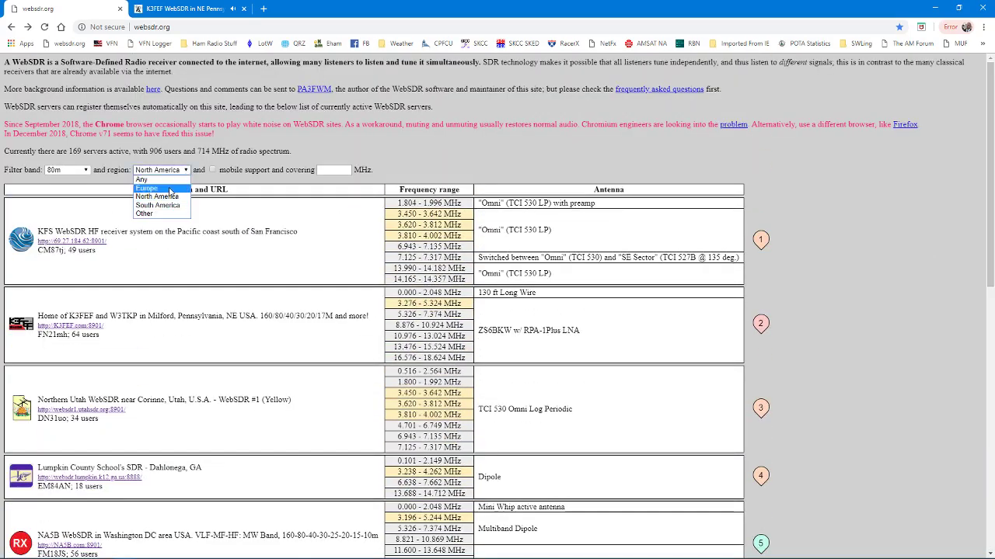
click(156, 190)
Pan the server map so it centres on Europe.
drag(991, 101, 991, 513)
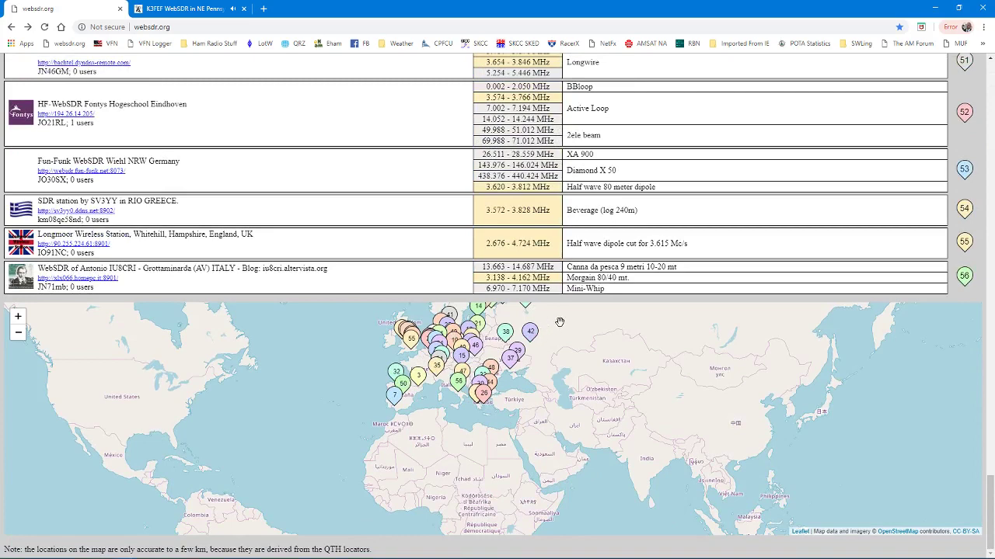
drag(559, 323, 540, 379)
drag(580, 351, 578, 380)
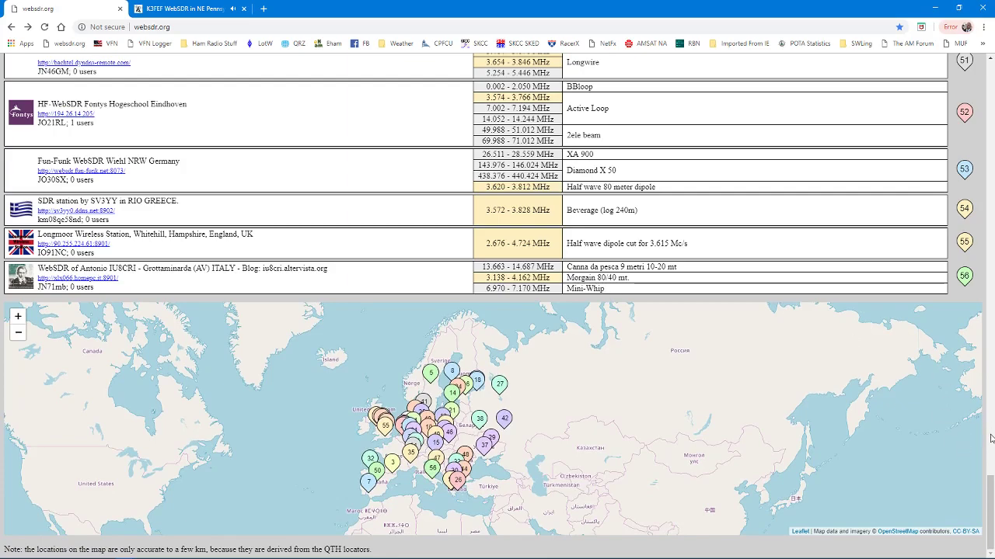
mouse_move(991, 482)
mouse_down()
mouse_move(990, 62)
mouse_move(991, 486)
mouse_up()
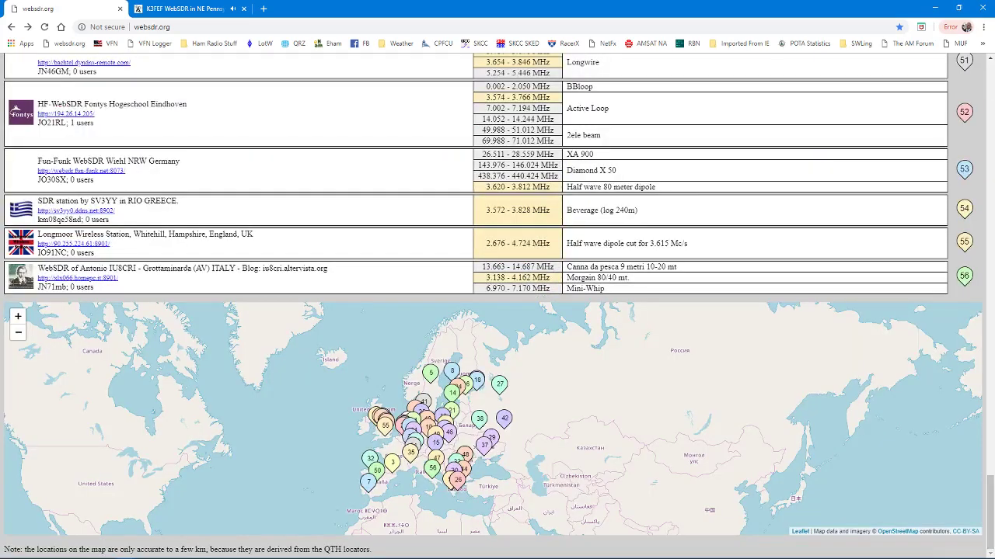